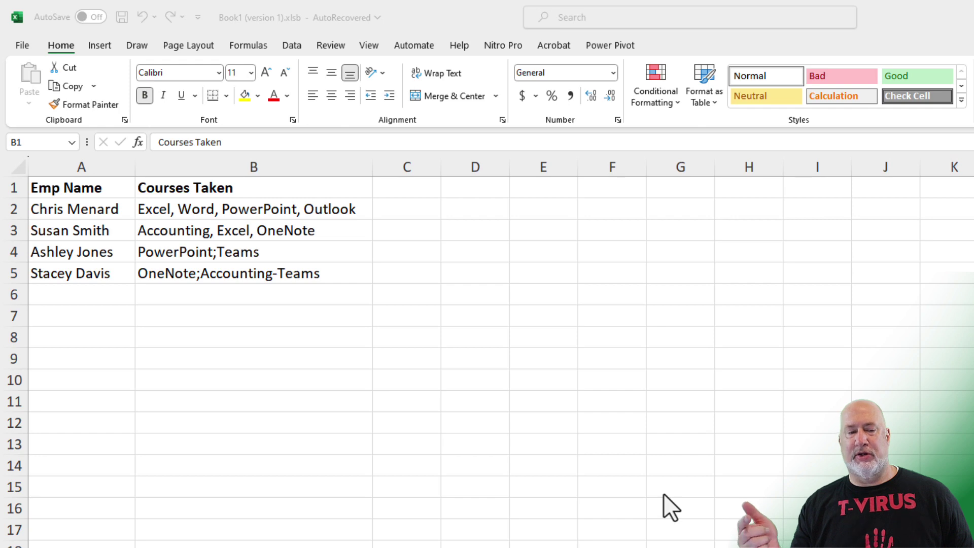
Enter =TEXTSPLIT(B2,",") in C2 to spill Excel, Word, PowerPoint and Outlook across C2:F2
{"action": "key", "text": "alt+Tab"}
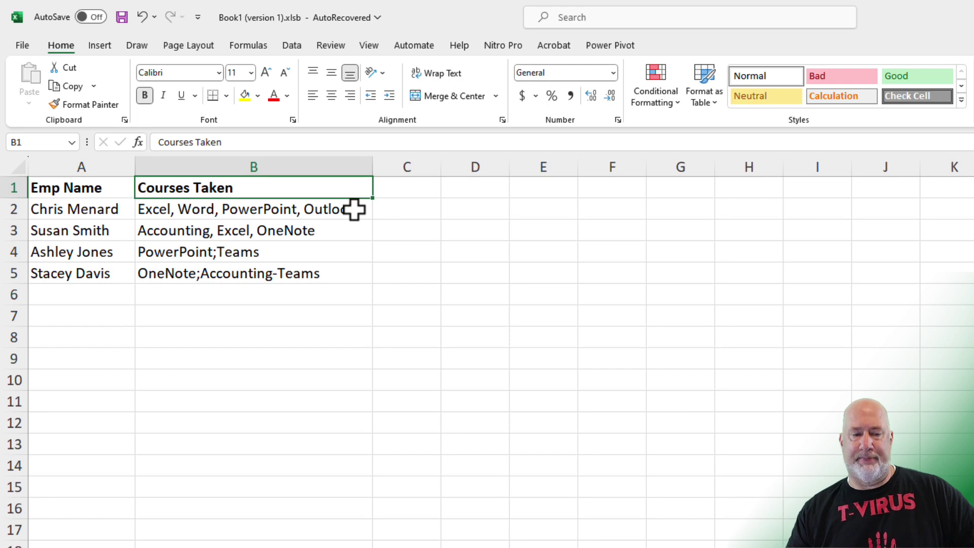
{"action": "key", "text": "Right"}
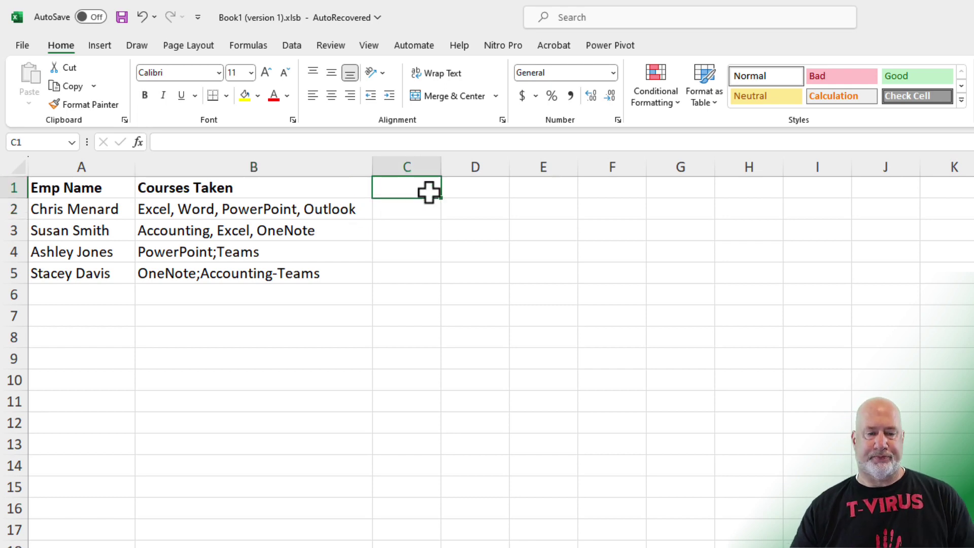
{"action": "key", "text": "Down"}
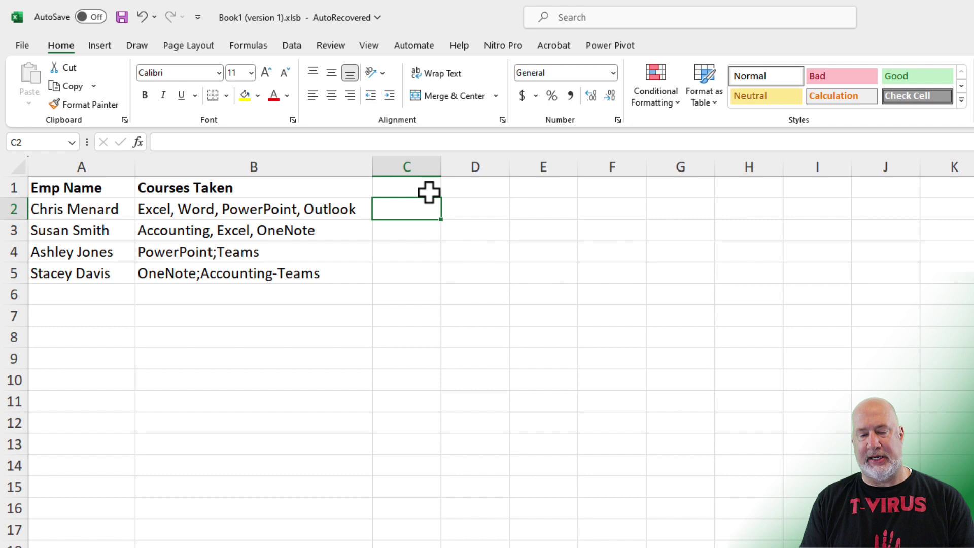
{"action": "type", "text": "=textsp"}
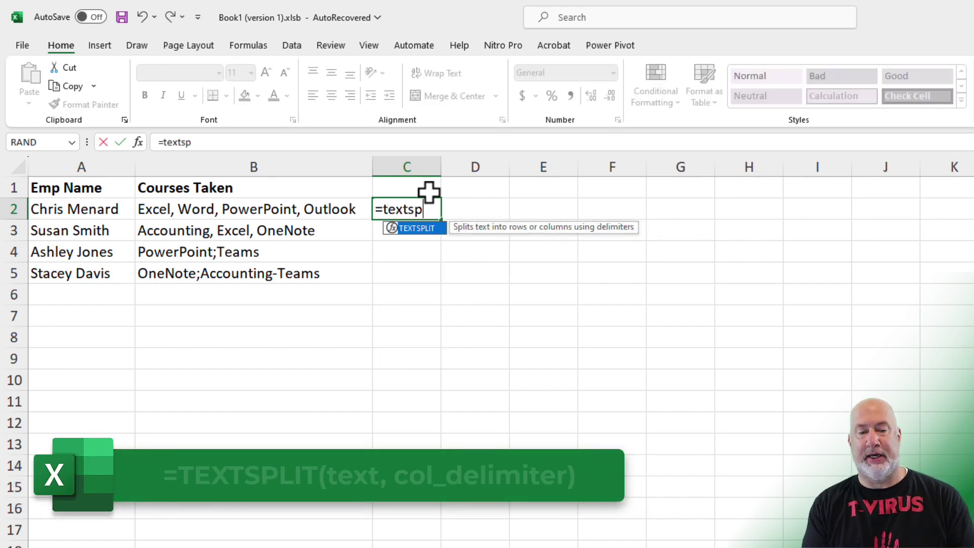
{"action": "key", "text": "Tab"}
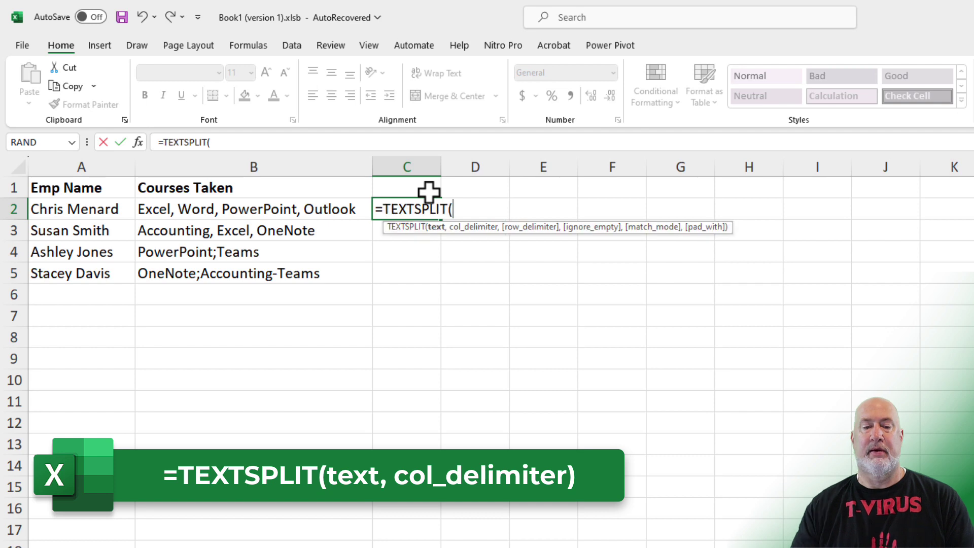
{"action": "left_click", "coordinate": [285, 211]}
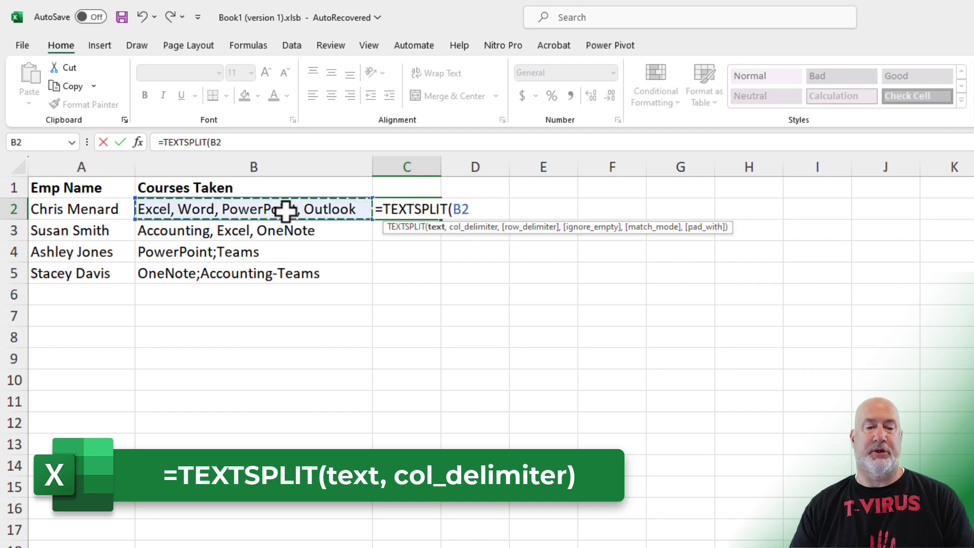
{"action": "type", "text": ",\","}
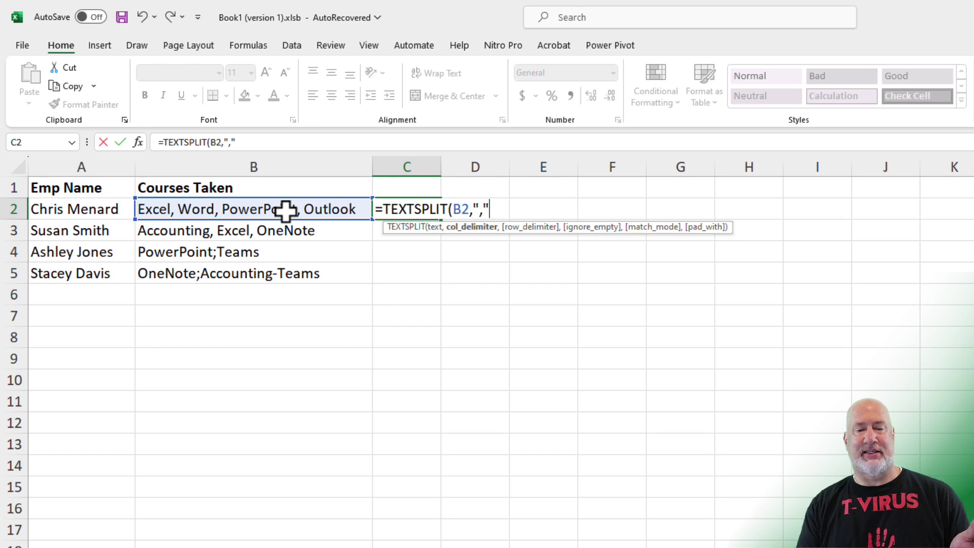
{"action": "type", "text": ")"}
{"action": "key", "text": "Return"}
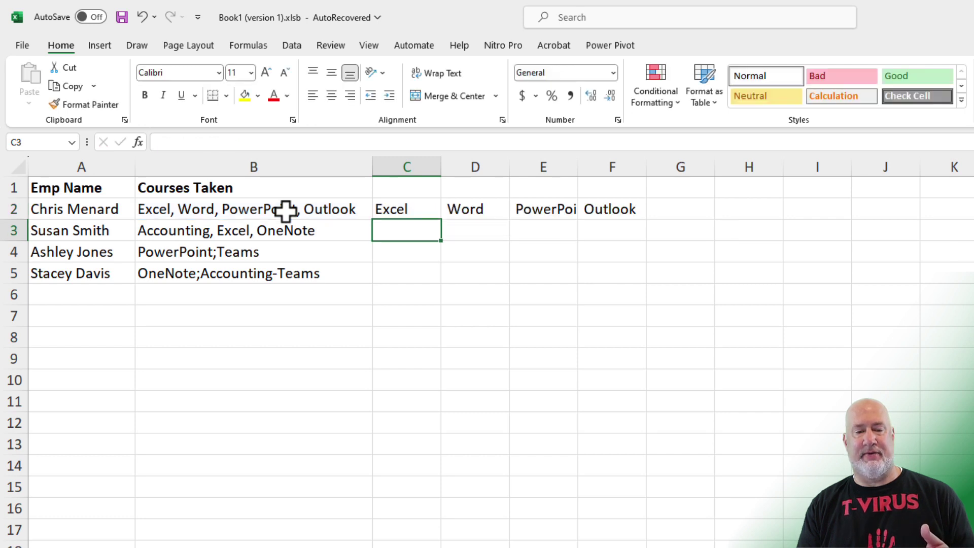
Widen columns E and F so PowerPoint shows in full
{"action": "key", "text": "Up"}
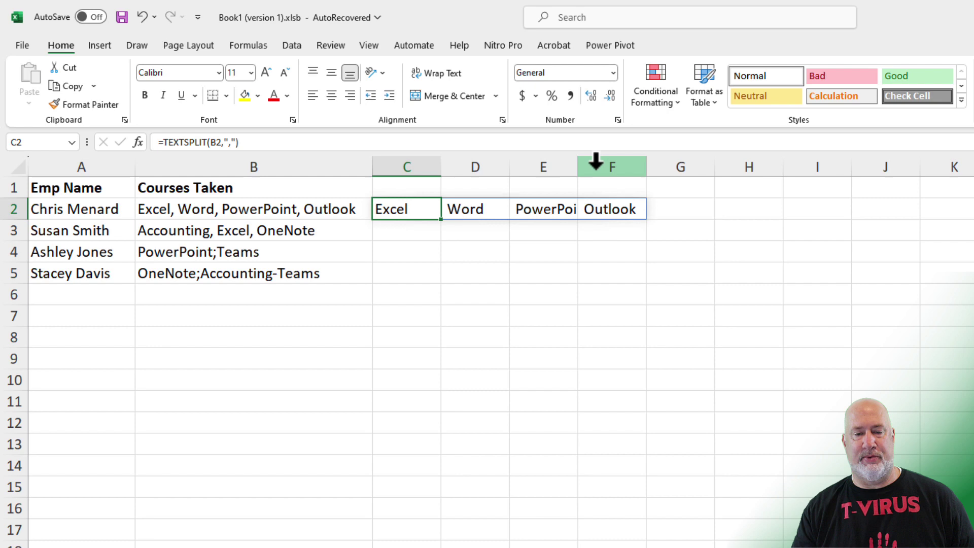
{"action": "left_click_drag", "start_coordinate": [577, 169], "coordinate": [613, 169]}
{"action": "left_click_drag", "start_coordinate": [681, 168], "coordinate": [744, 169]}
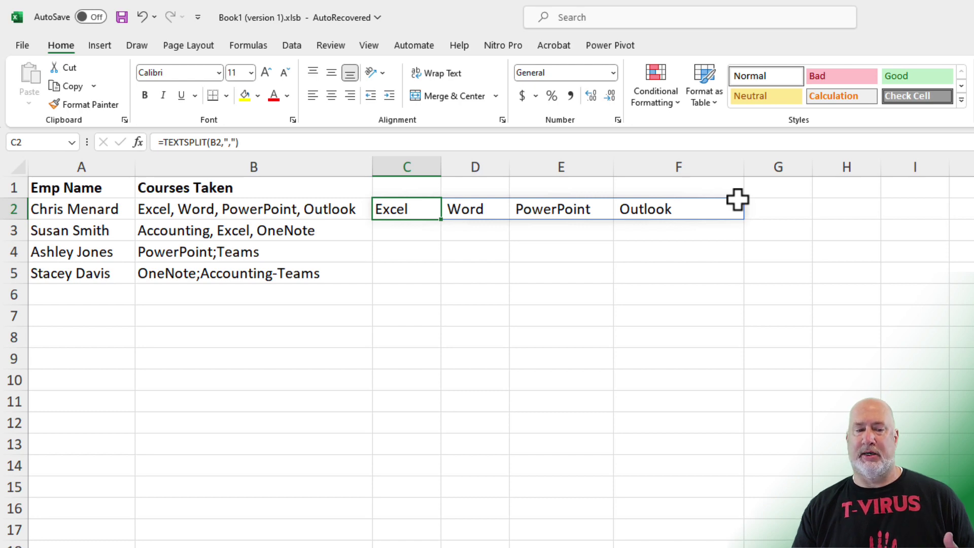
Test =LEN(D2) in D7, which shows 5 because of a leading space, then clear it
{"action": "left_click", "coordinate": [485, 272]}
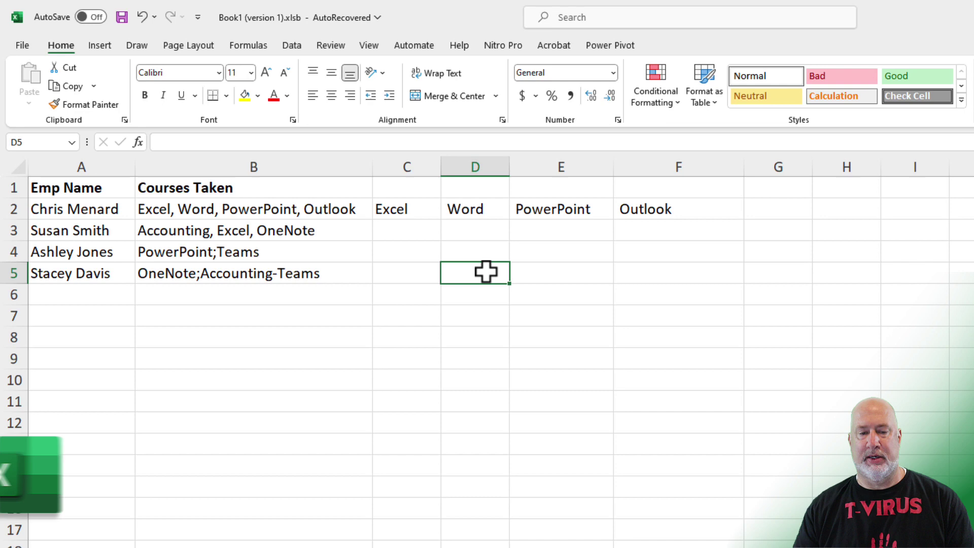
{"action": "left_click", "coordinate": [494, 315]}
{"action": "type", "text": "=len"}
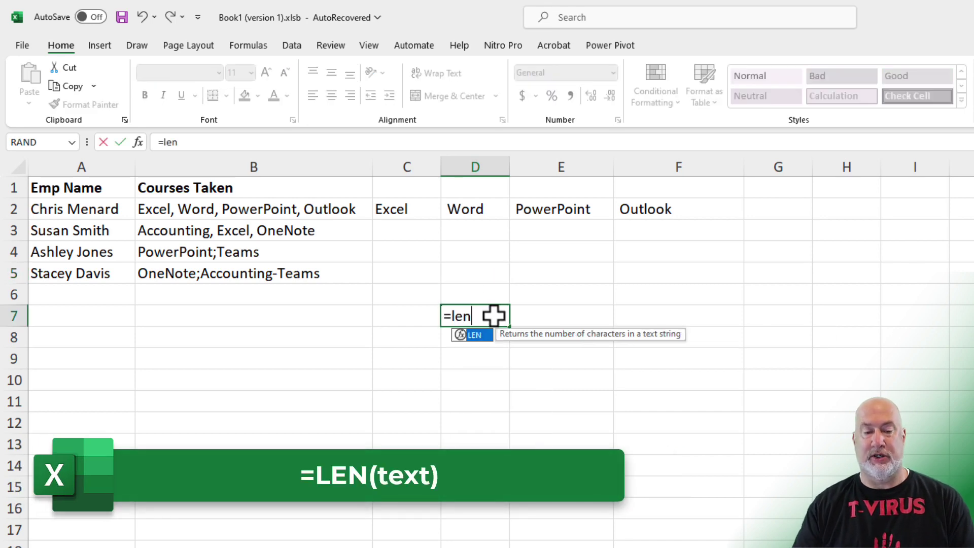
{"action": "key", "text": "Tab"}
{"action": "left_click", "coordinate": [456, 207]}
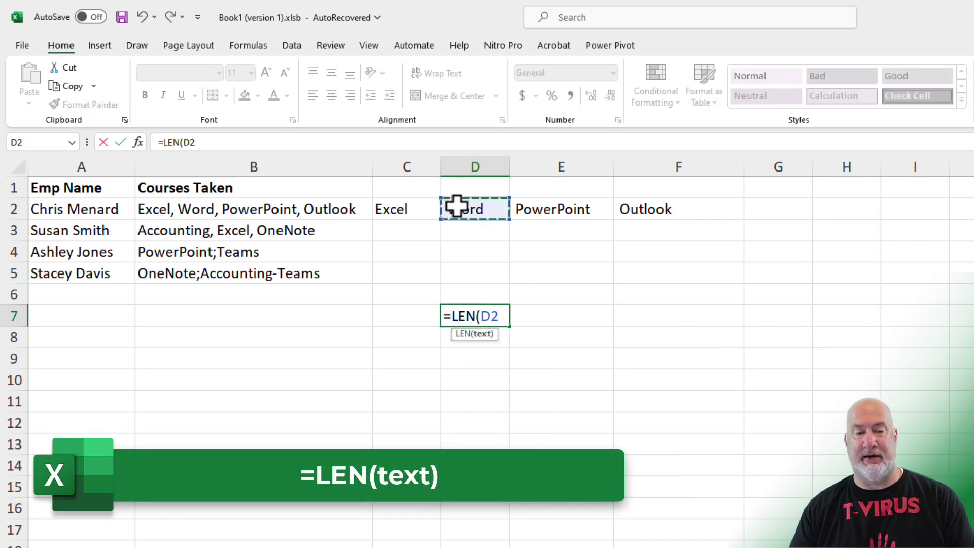
{"action": "key", "text": "ctrl+Return"}
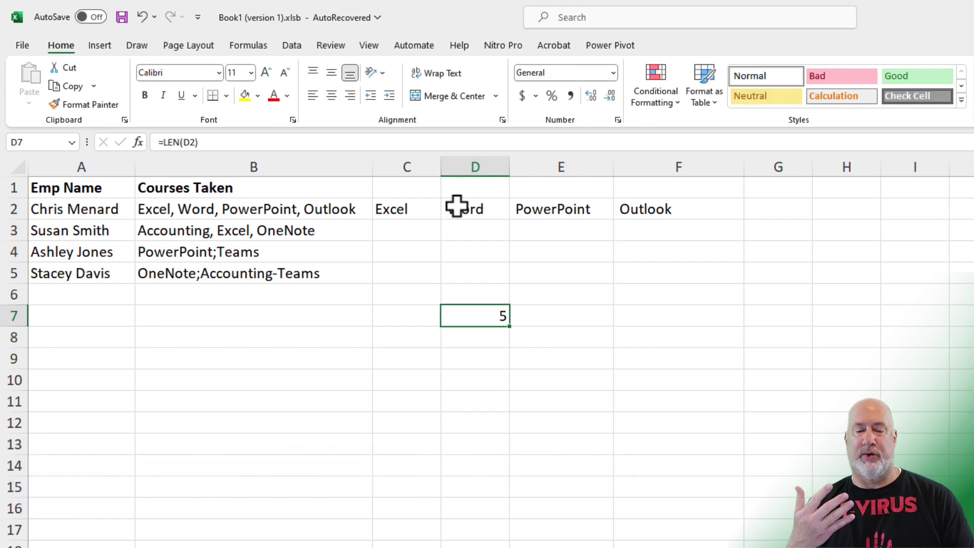
{"action": "key", "text": "Delete"}
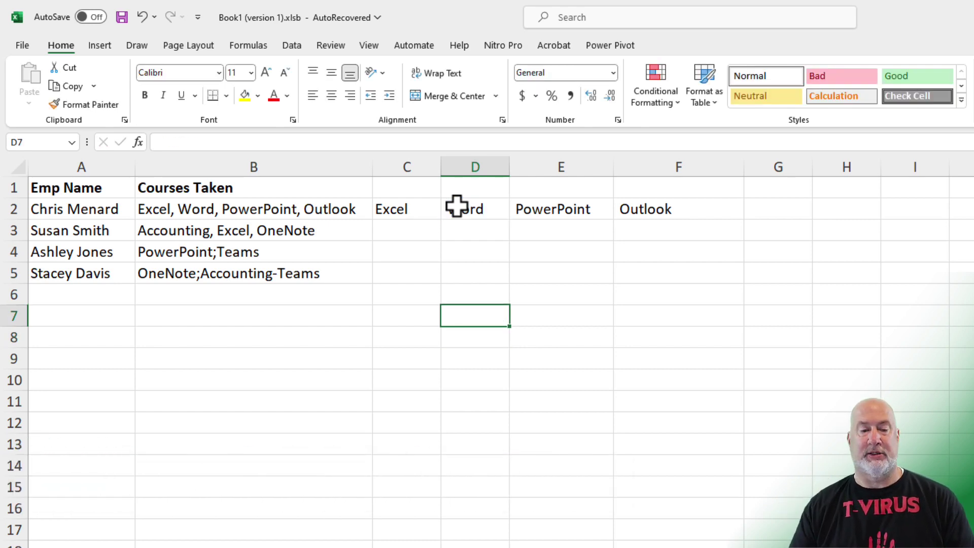
Wrap C2's formula in TRIM, making it =TRIM(TEXTSPLIT(B2,","))
{"action": "left_click", "coordinate": [389, 207]}
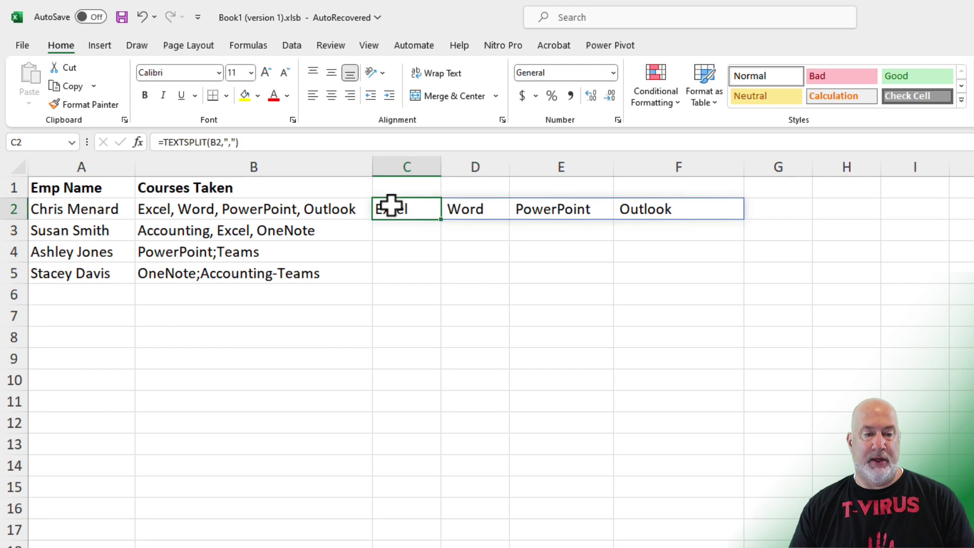
{"action": "left_click", "coordinate": [162, 142]}
{"action": "type", "text": "trim"}
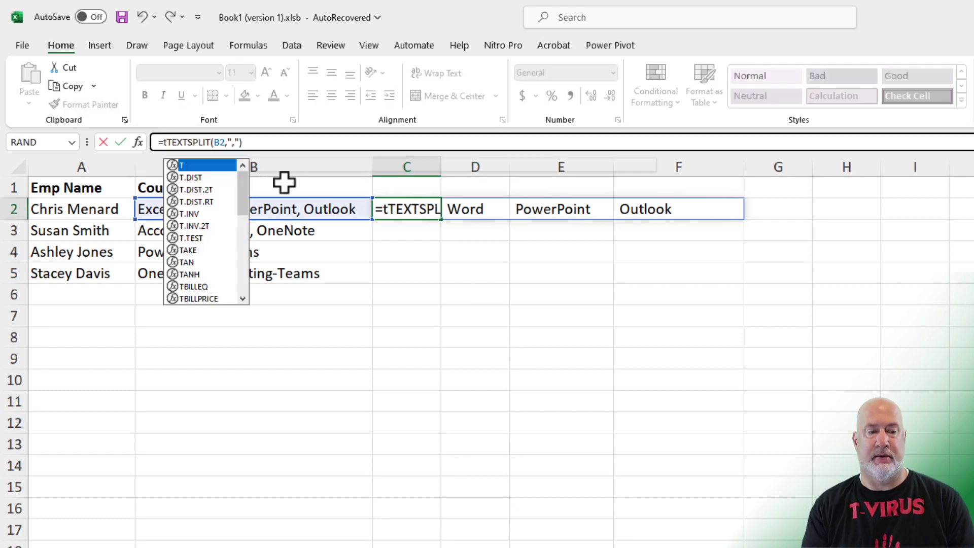
{"action": "type", "text": "("}
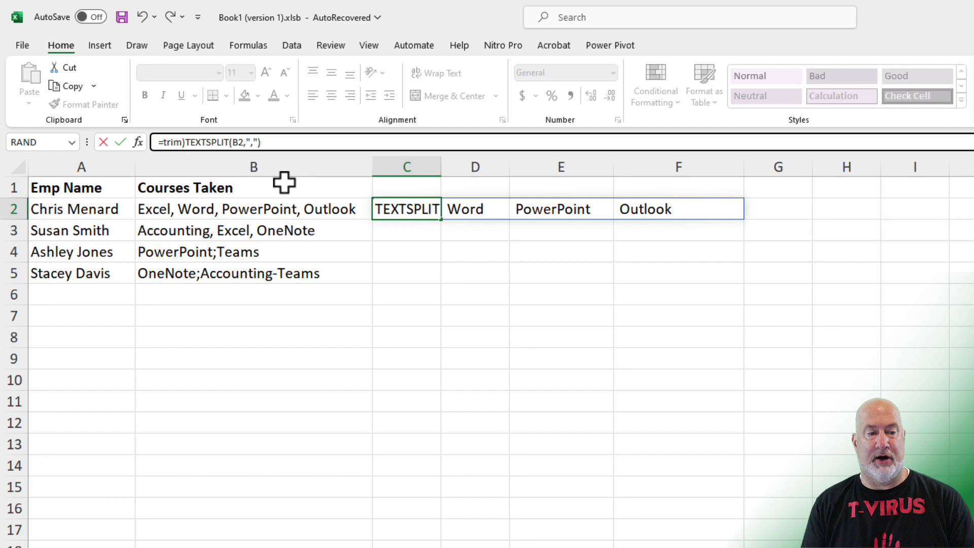
{"action": "key", "text": "BackSpace"}
{"action": "type", "text": "("}
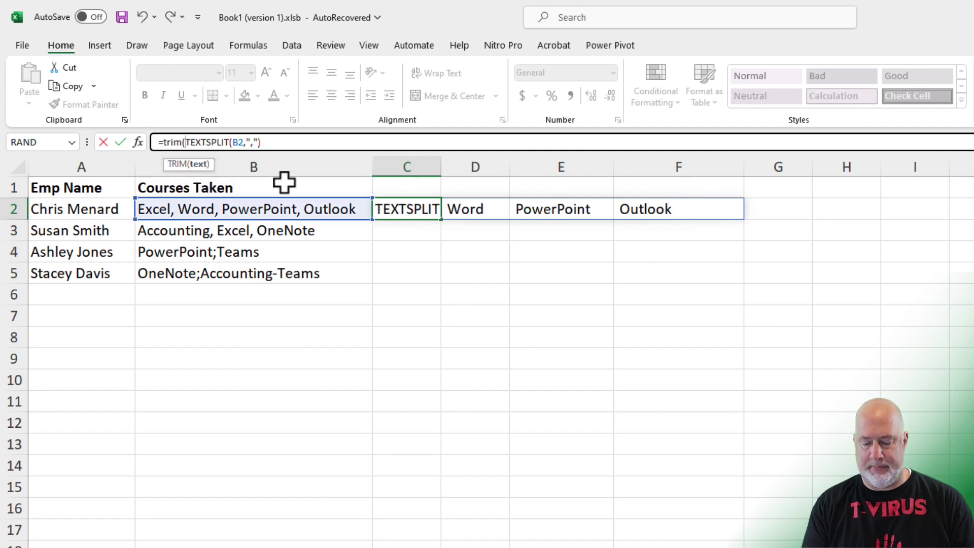
{"action": "type", "text": ")"}
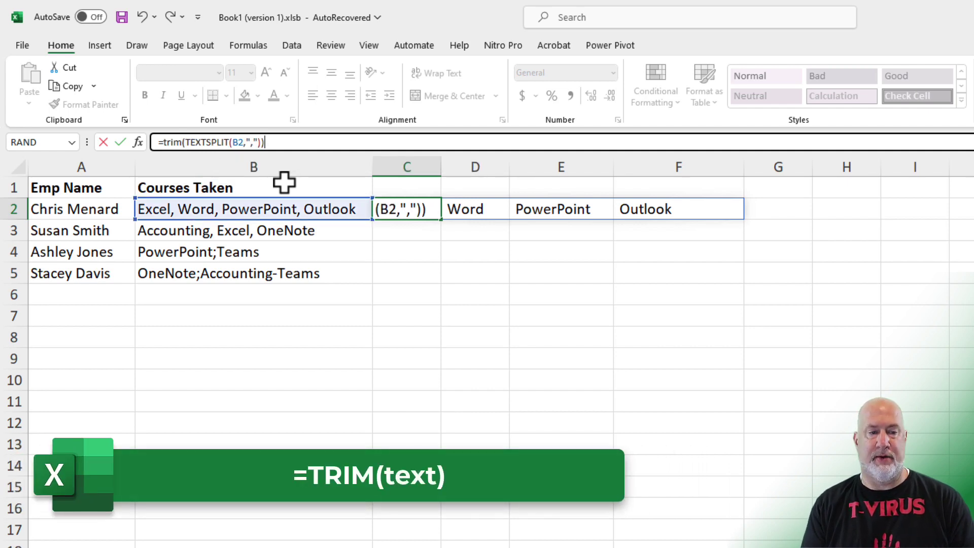
{"action": "key", "text": "Return"}
{"action": "key", "text": "Up"}
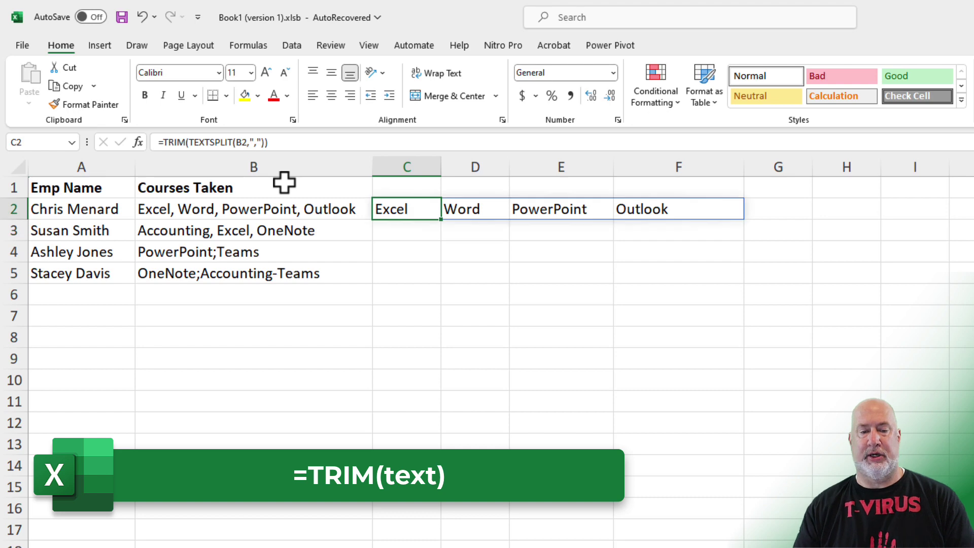
Confirm with =LEN(D2) in D8 that Word now measures 4, then delete the test
{"action": "left_click", "coordinate": [455, 337]}
{"action": "type", "text": "=len"}
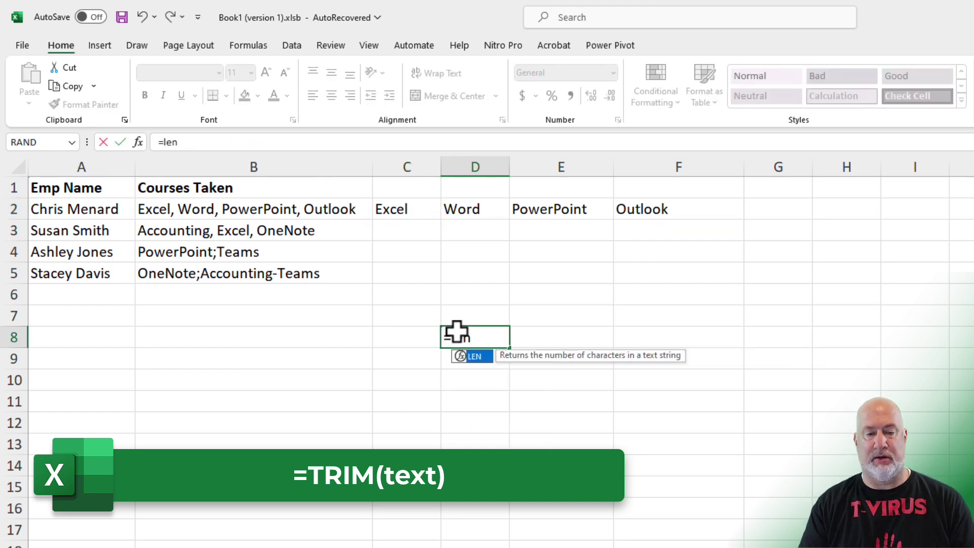
{"action": "key", "text": "Tab"}
{"action": "left_click", "coordinate": [470, 210]}
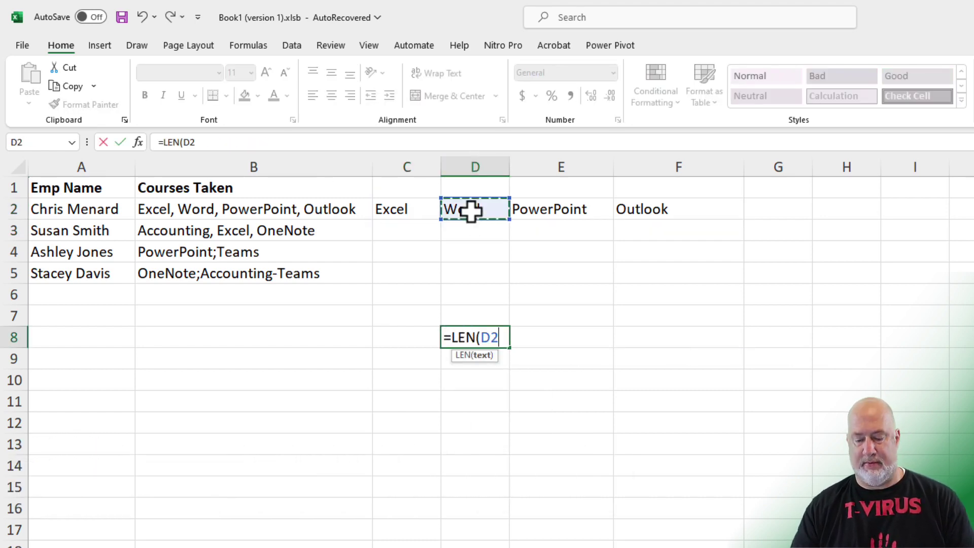
{"action": "key", "text": "ctrl+Return"}
{"action": "key", "text": "Delete"}
{"action": "left_click", "coordinate": [413, 207]}
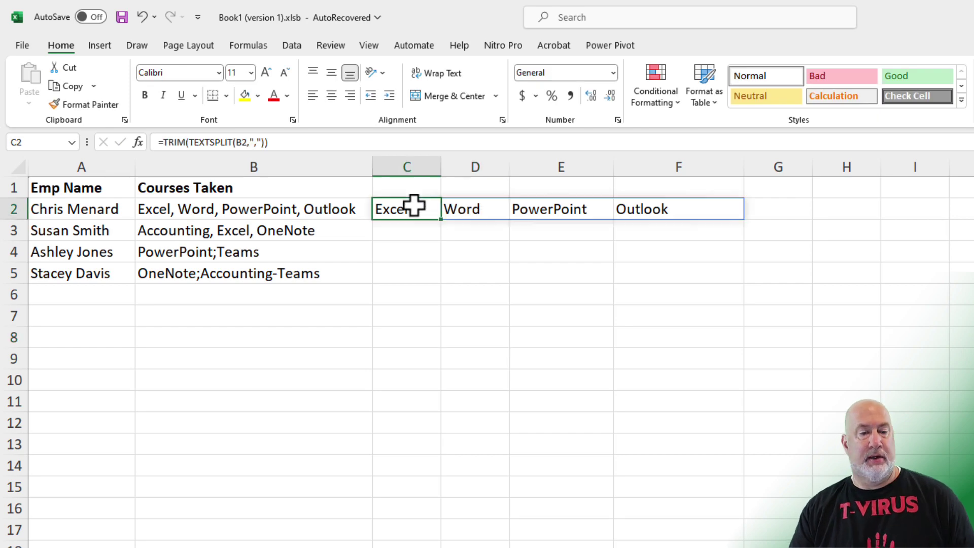
Fill C2's trimmed split formula down to C5 with Ctrl+D, autofit column C and widen column D
{"action": "left_click_drag", "start_coordinate": [439, 215], "coordinate": [442, 285]}
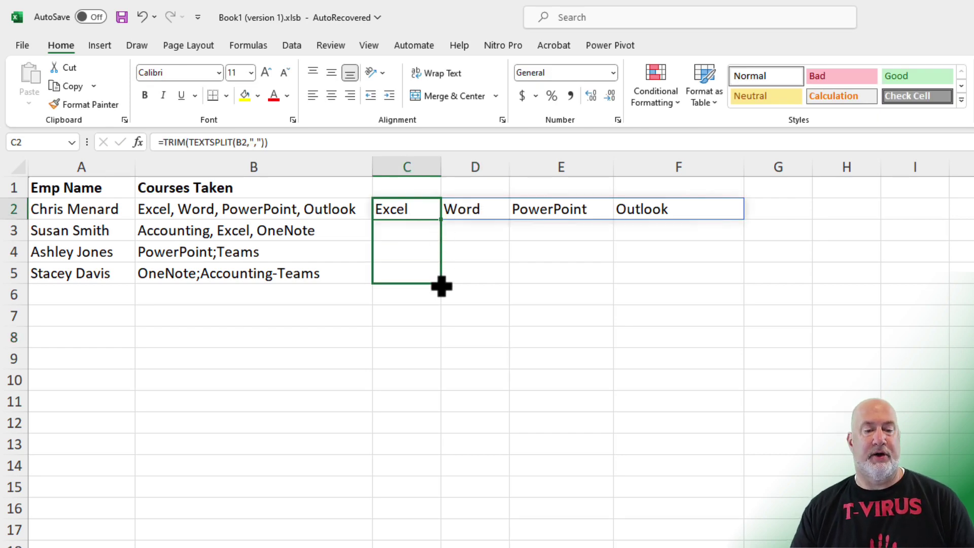
{"action": "key", "text": "ctrl+d"}
{"action": "double_click", "coordinate": [441, 167]}
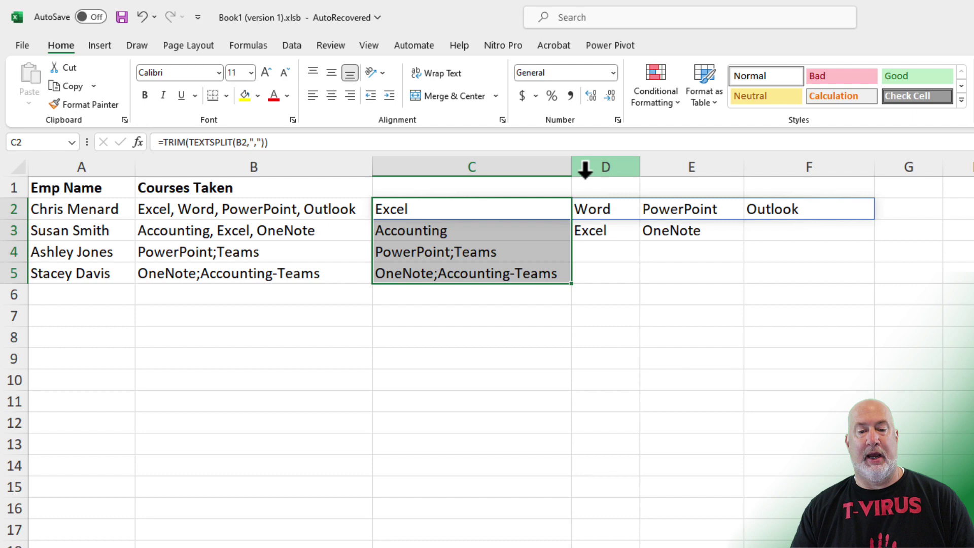
{"action": "left_click_drag", "start_coordinate": [641, 168], "coordinate": [691, 172]}
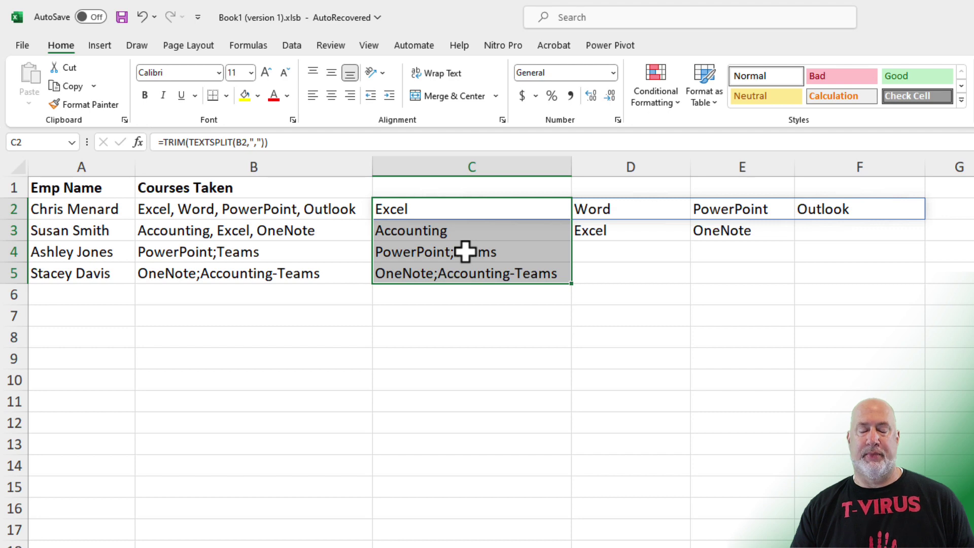
Change C2's delimiter to the array {",",";","-"} so it splits on commas, semicolons and dashes
{"action": "double_click", "coordinate": [454, 205]}
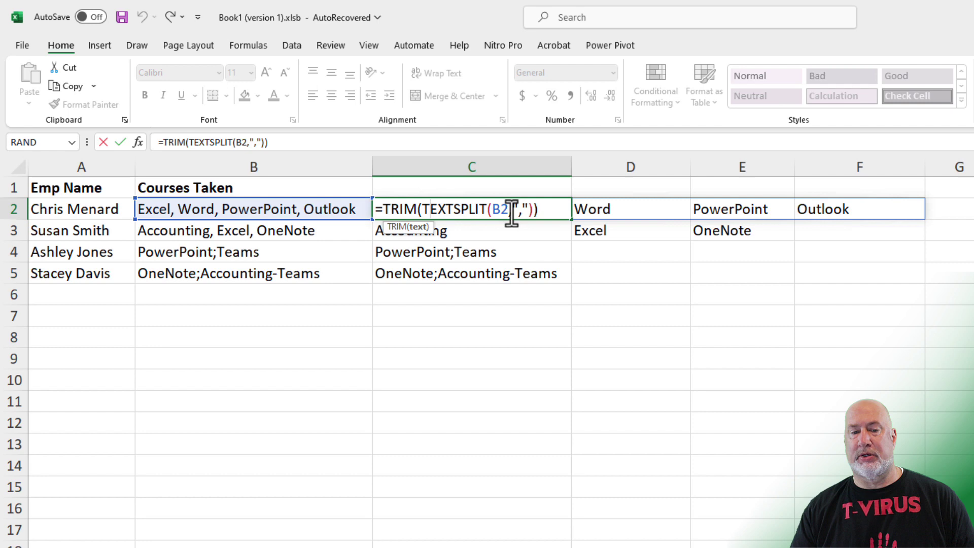
{"action": "left_click", "coordinate": [511, 209]}
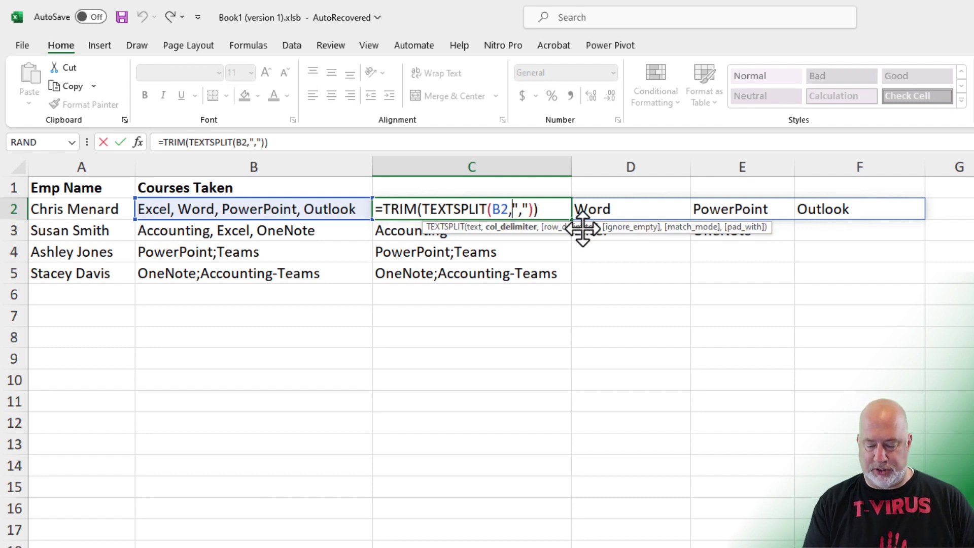
{"action": "type", "text": "{"}
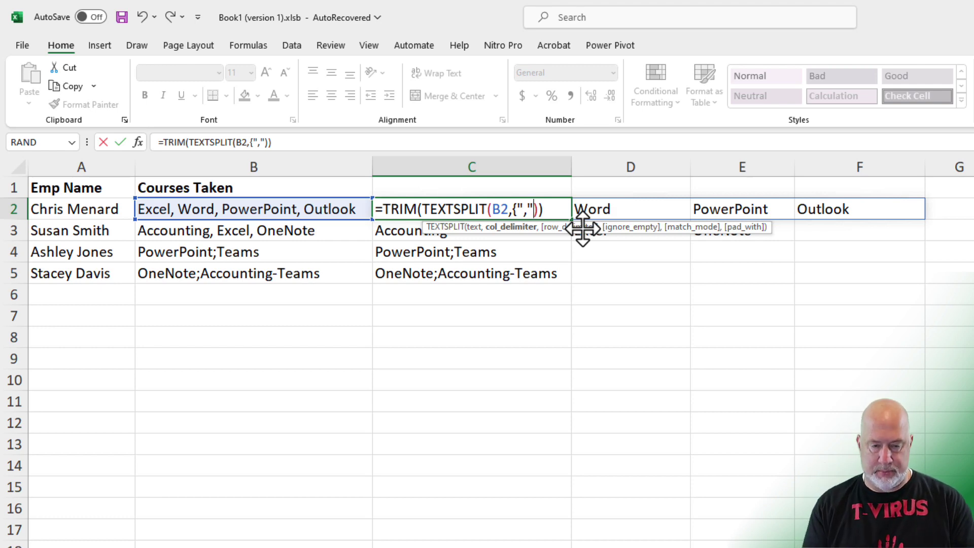
{"action": "type", "text": "\""}
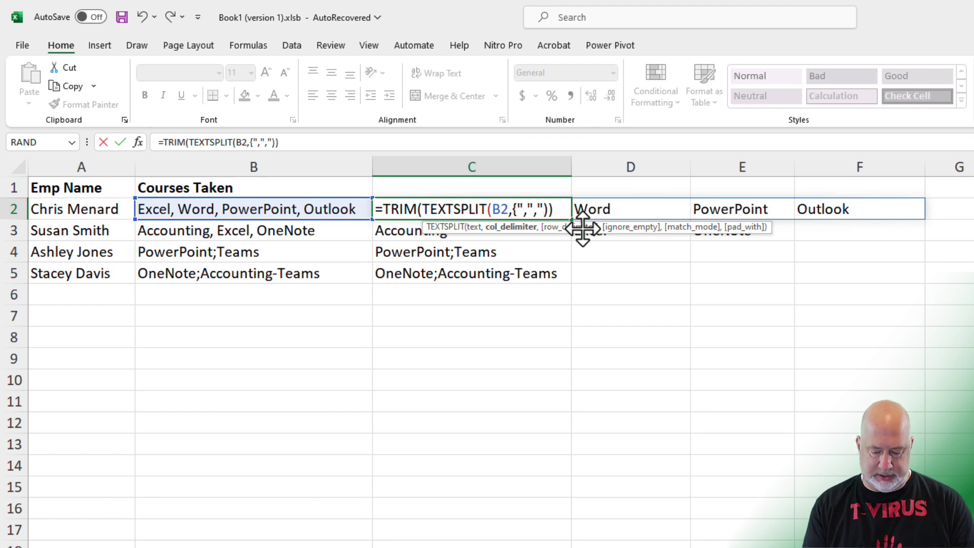
{"action": "type", "text": ";\""}
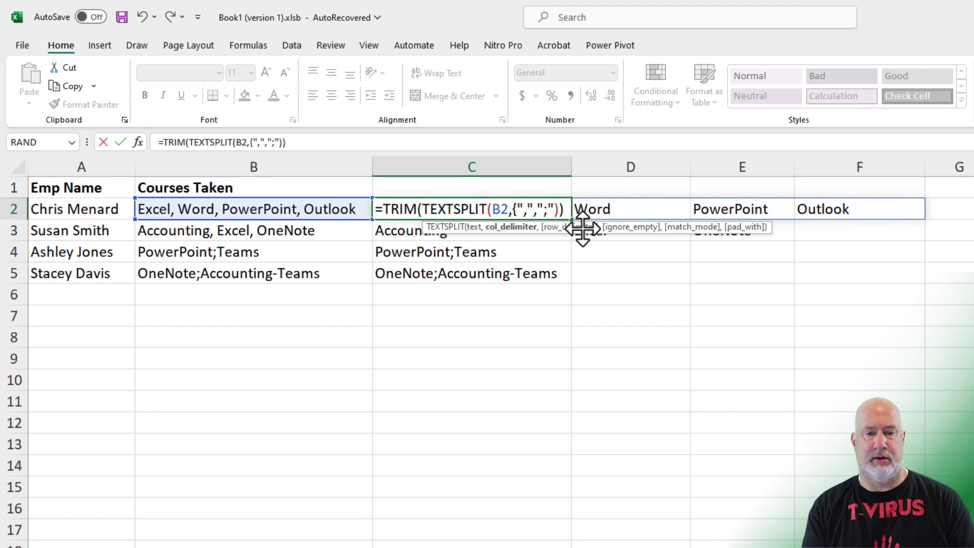
{"action": "type", "text": ","}
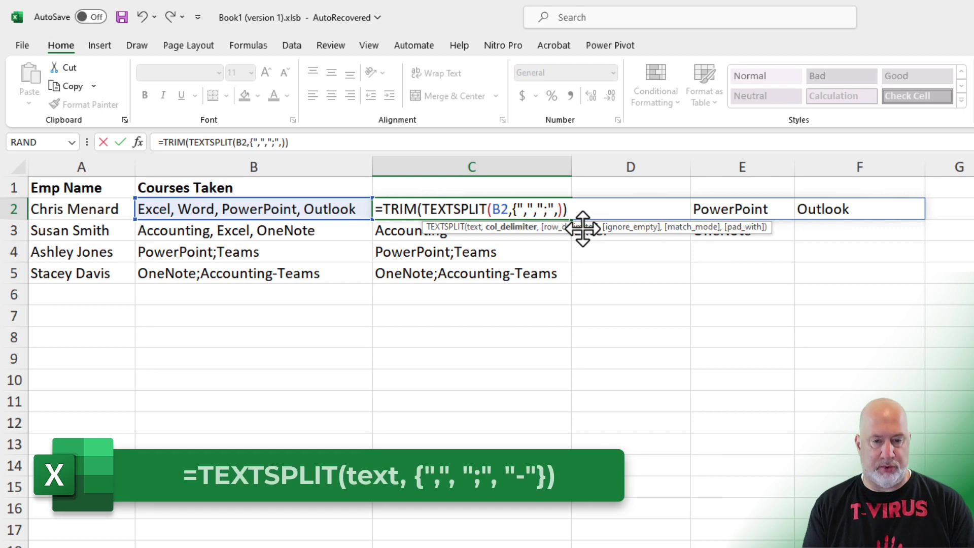
{"action": "type", "text": "\"-"}
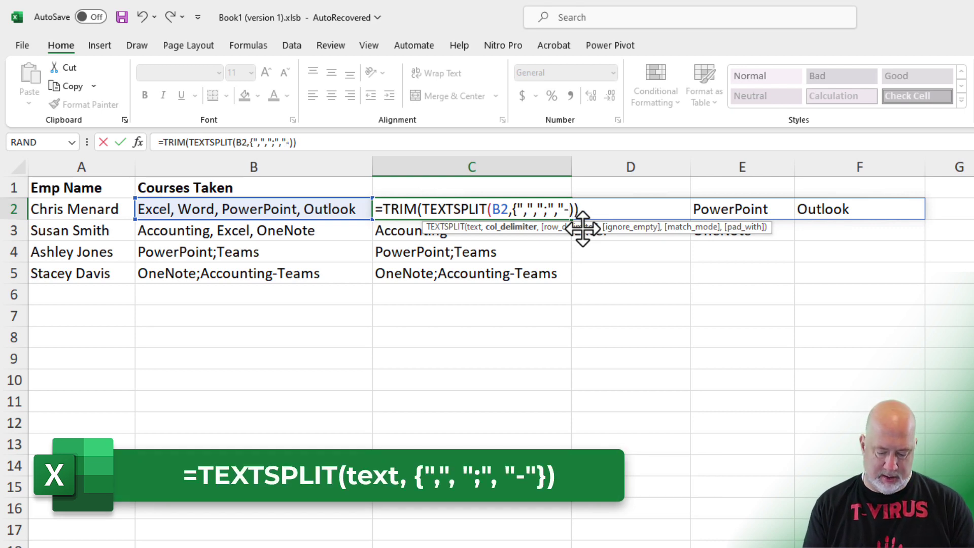
{"action": "type", "text": "\""}
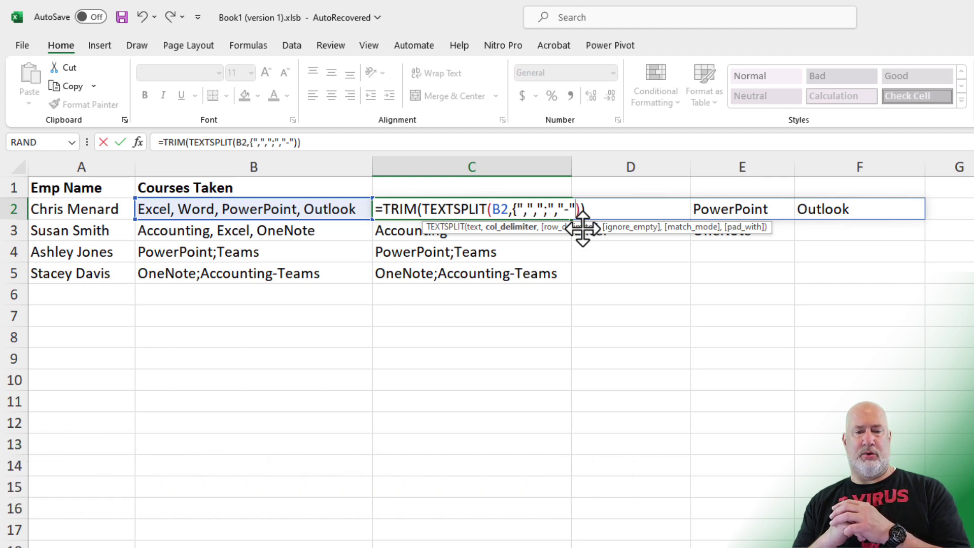
{"action": "key", "text": "Return"}
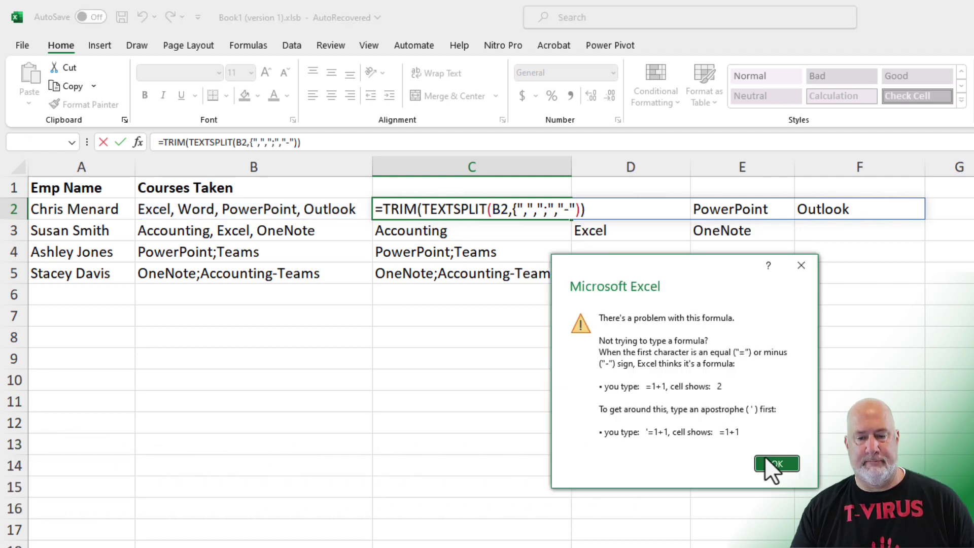
{"action": "left_click", "coordinate": [768, 463]}
{"action": "left_click", "coordinate": [573, 210]}
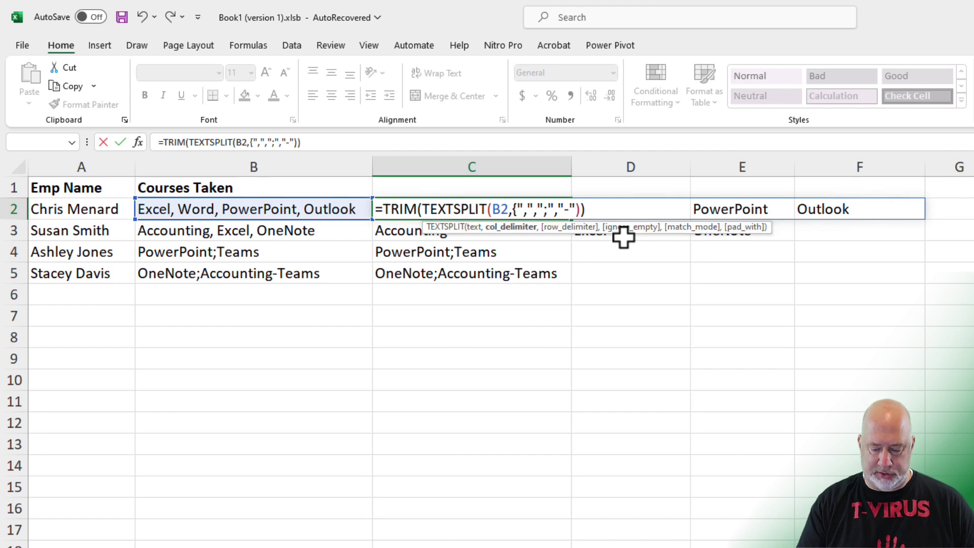
{"action": "type", "text": "}"}
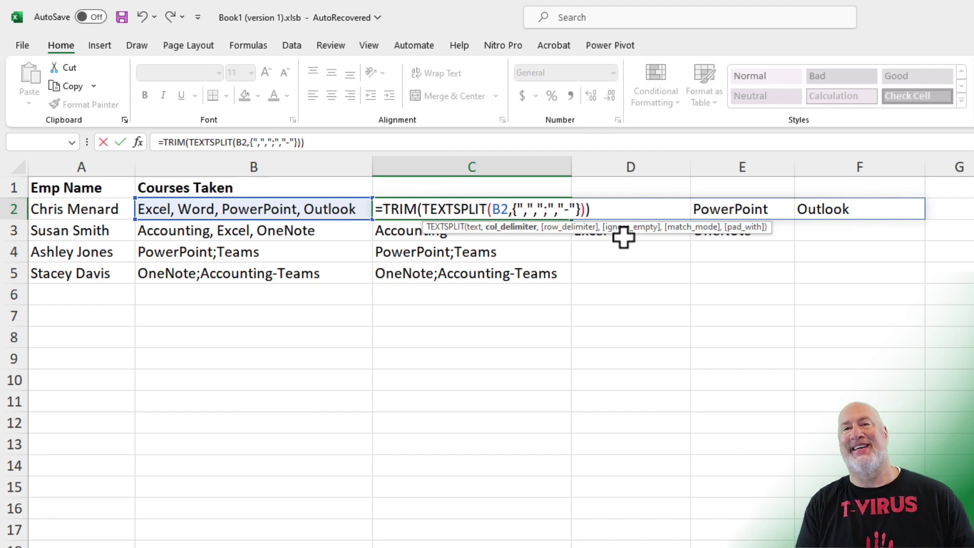
{"action": "key", "text": "Return"}
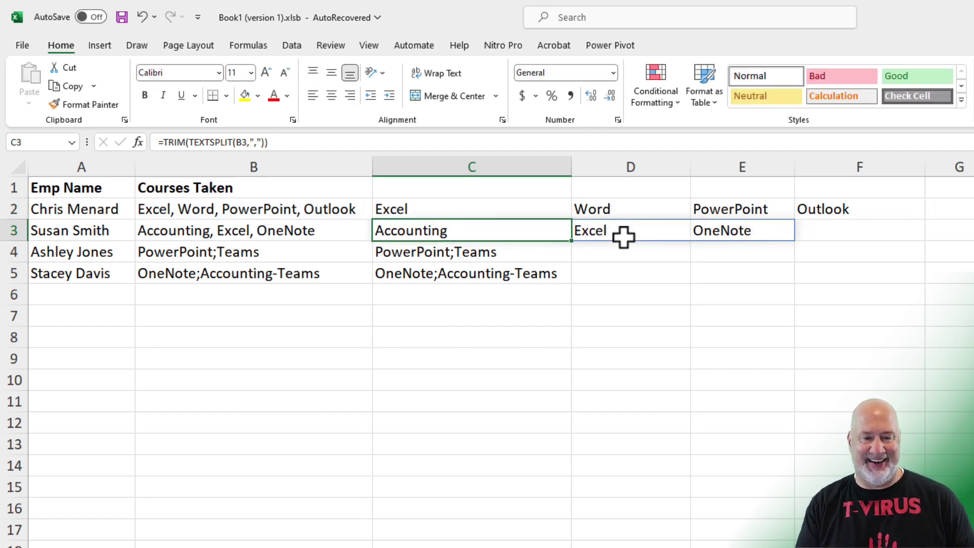
Drag C2's multi-delimiter formula down to C5, splitting rows 4 and 5 into Teams, Accounting and others
{"action": "key", "text": "Up"}
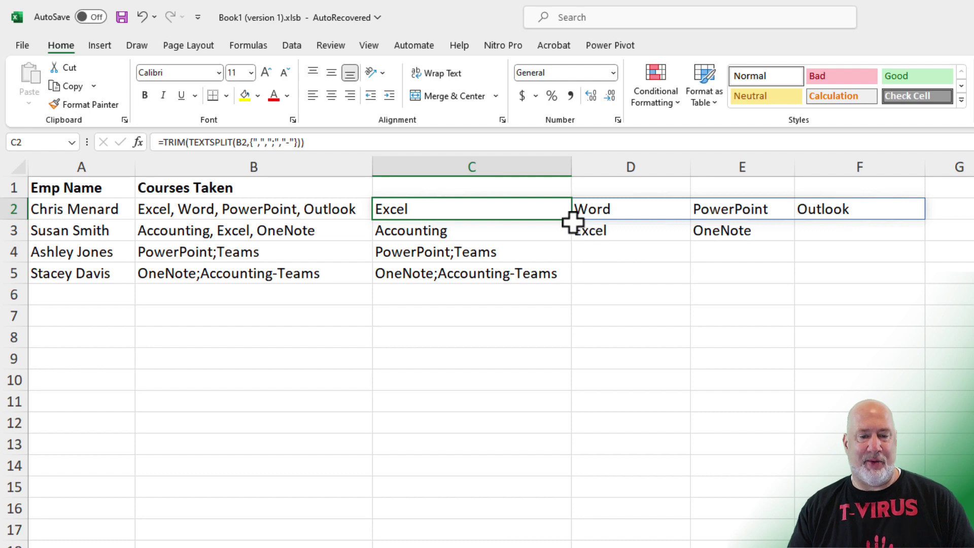
{"action": "left_click_drag", "start_coordinate": [572, 220], "coordinate": [570, 285]}
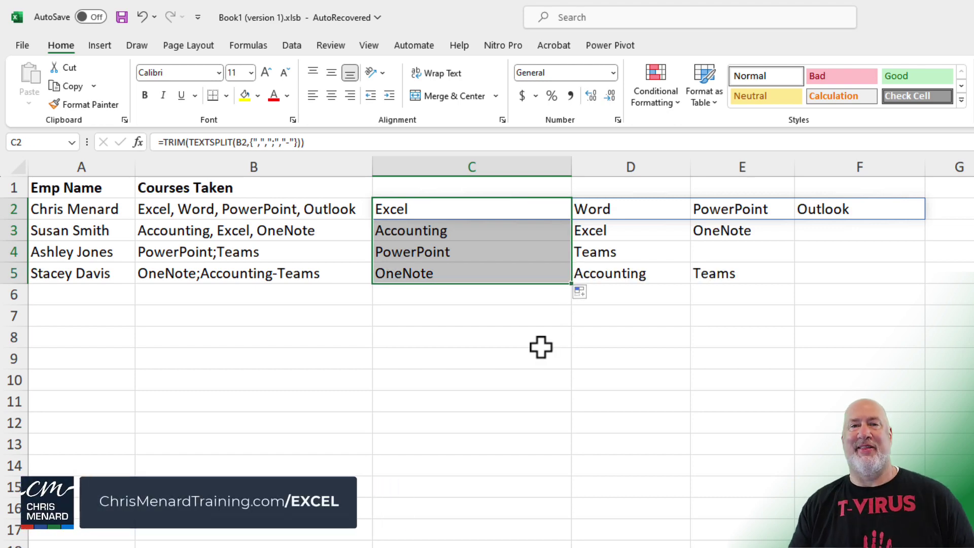
{"action": "left_click", "coordinate": [510, 205]}
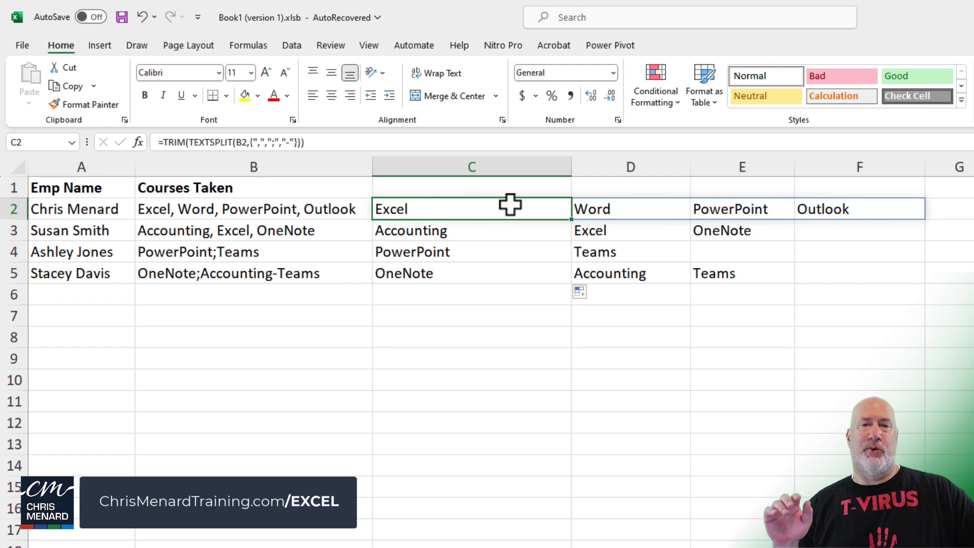